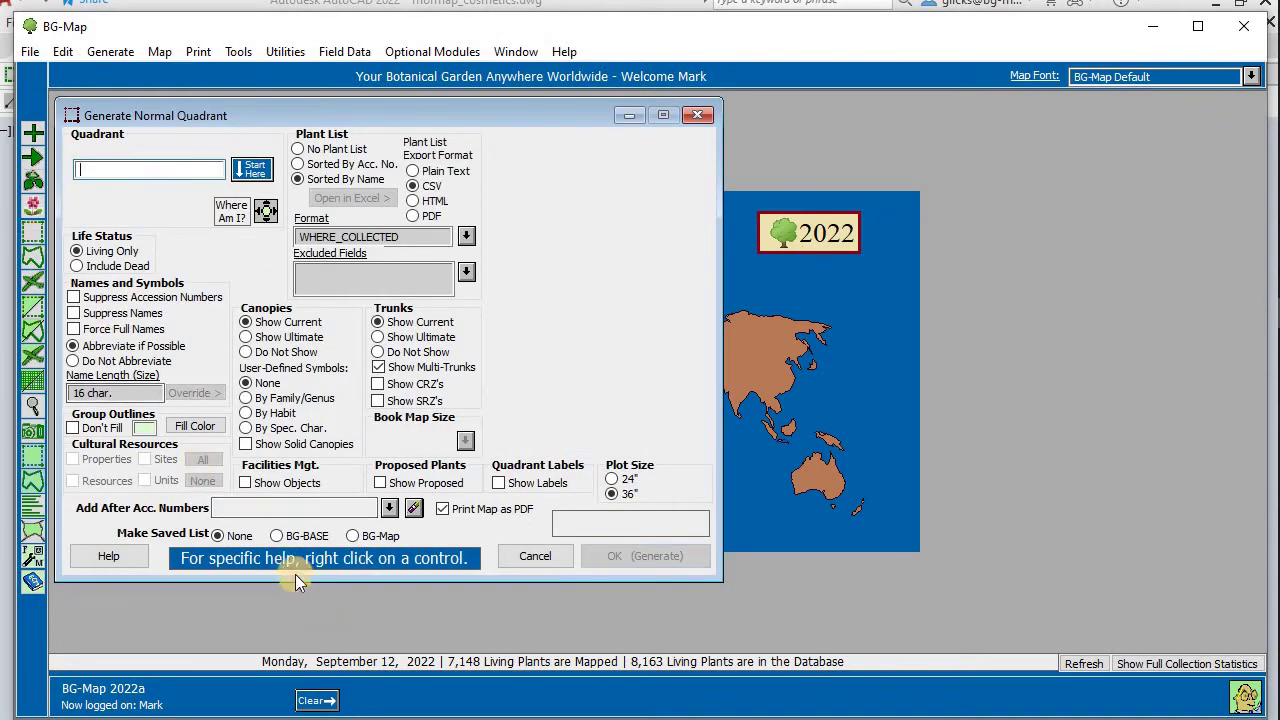
# Set the normal quadrant to B20 with a CSV plant list in the WHERE_COLLECTED format
pyautogui.click(250, 172)
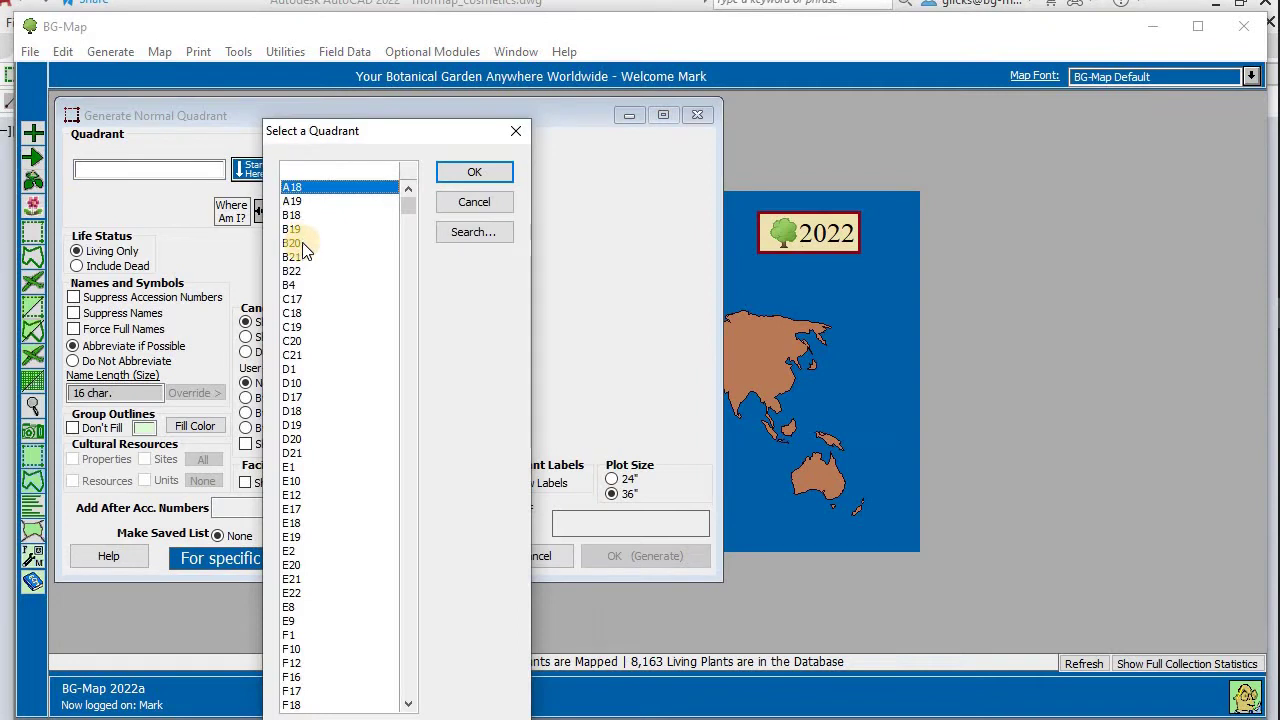
pyautogui.doubleClick(300, 246)
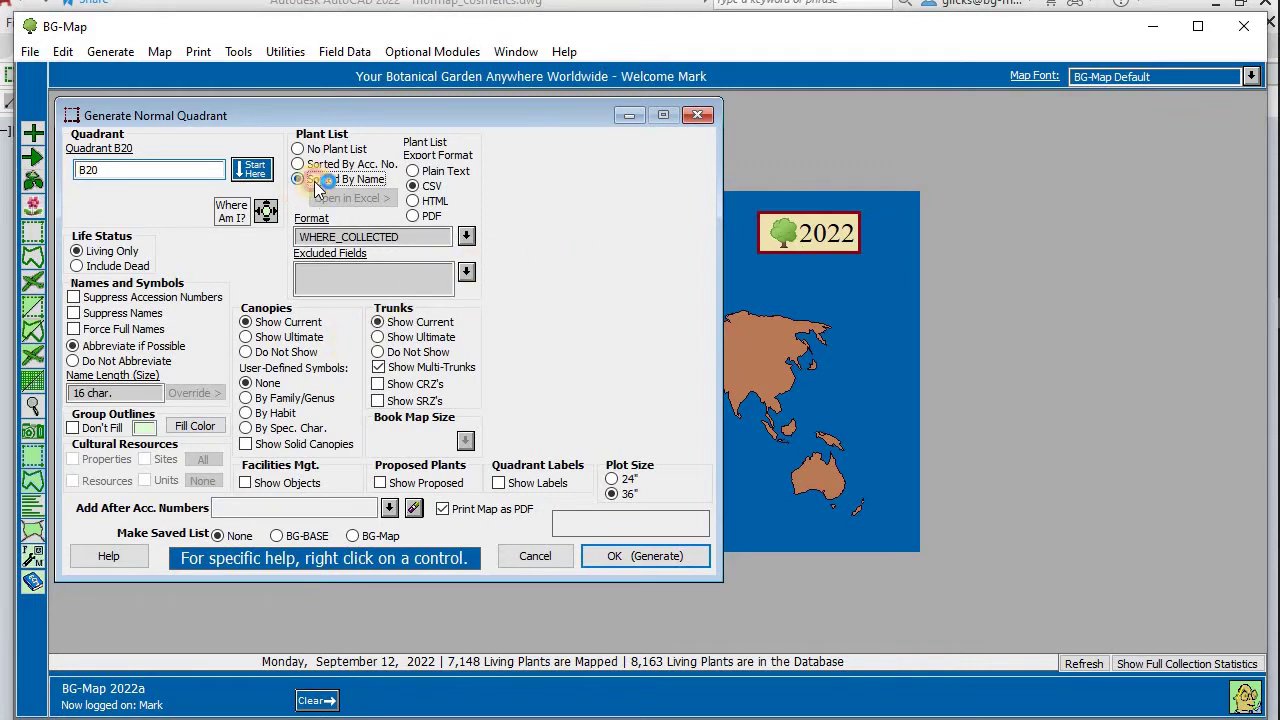
pyautogui.click(418, 187)
pyautogui.click(466, 236)
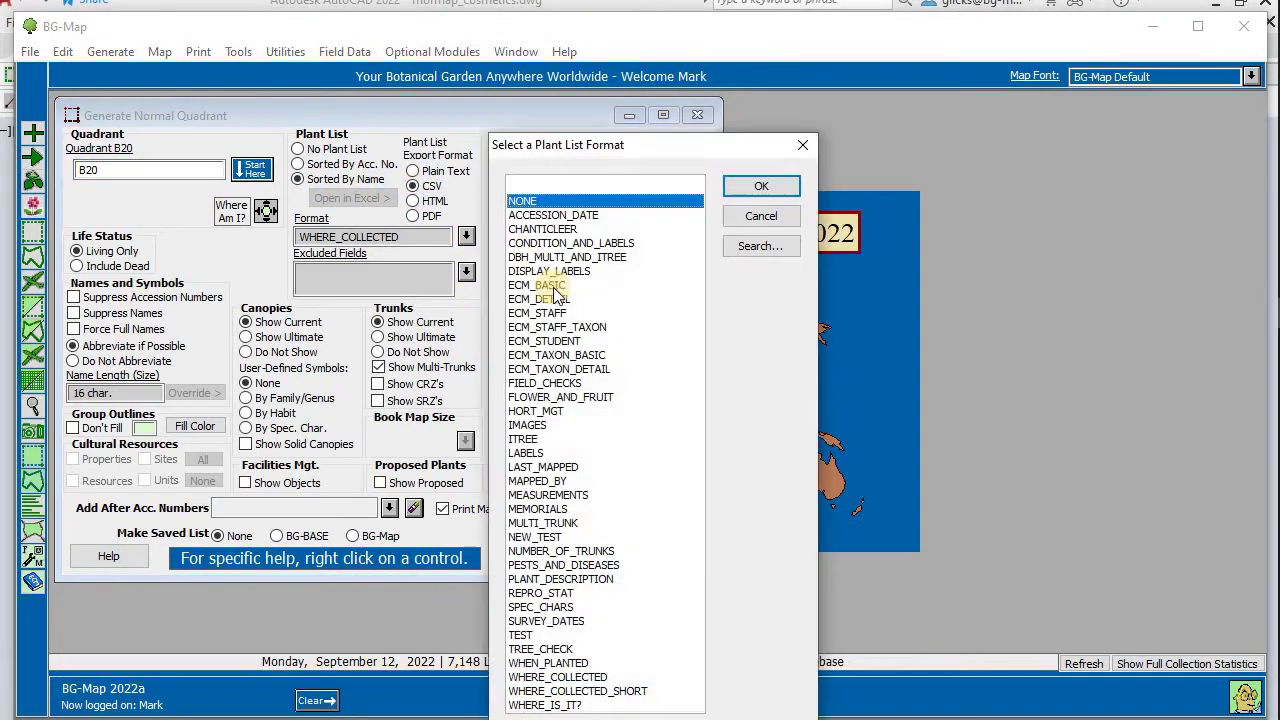
pyautogui.click(565, 664)
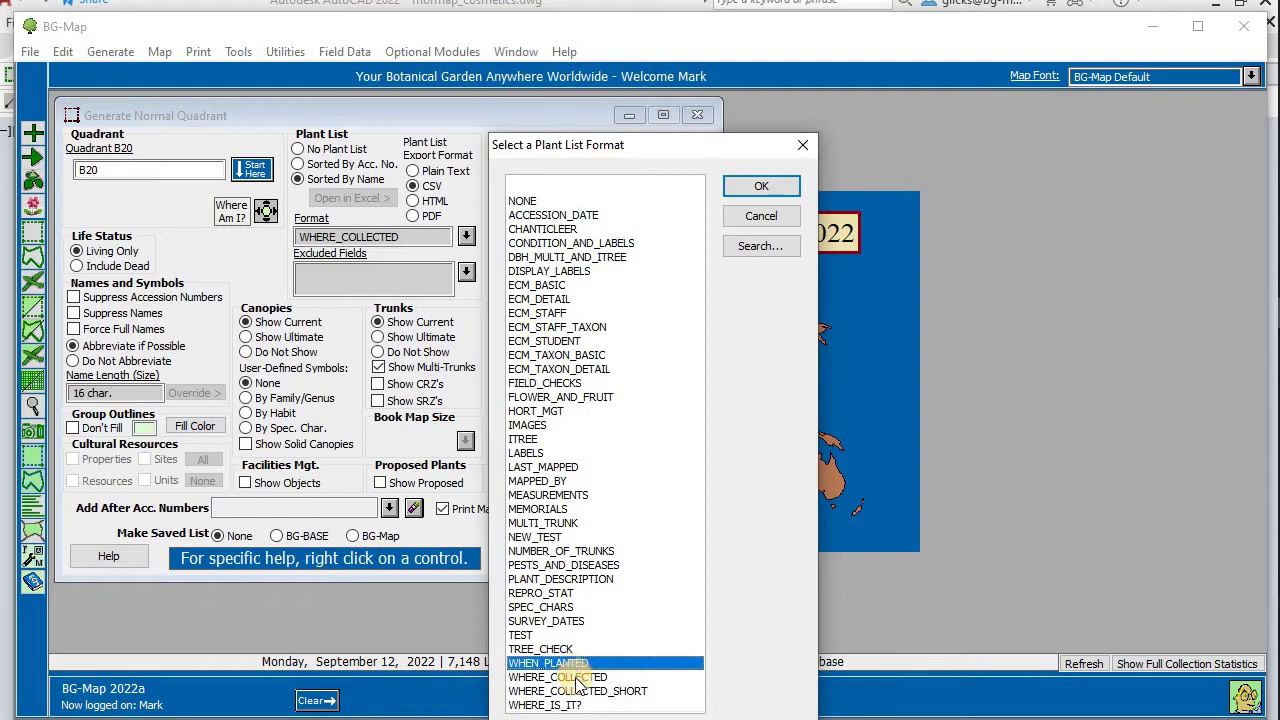
pyautogui.click(576, 678)
pyautogui.doubleClick(576, 678)
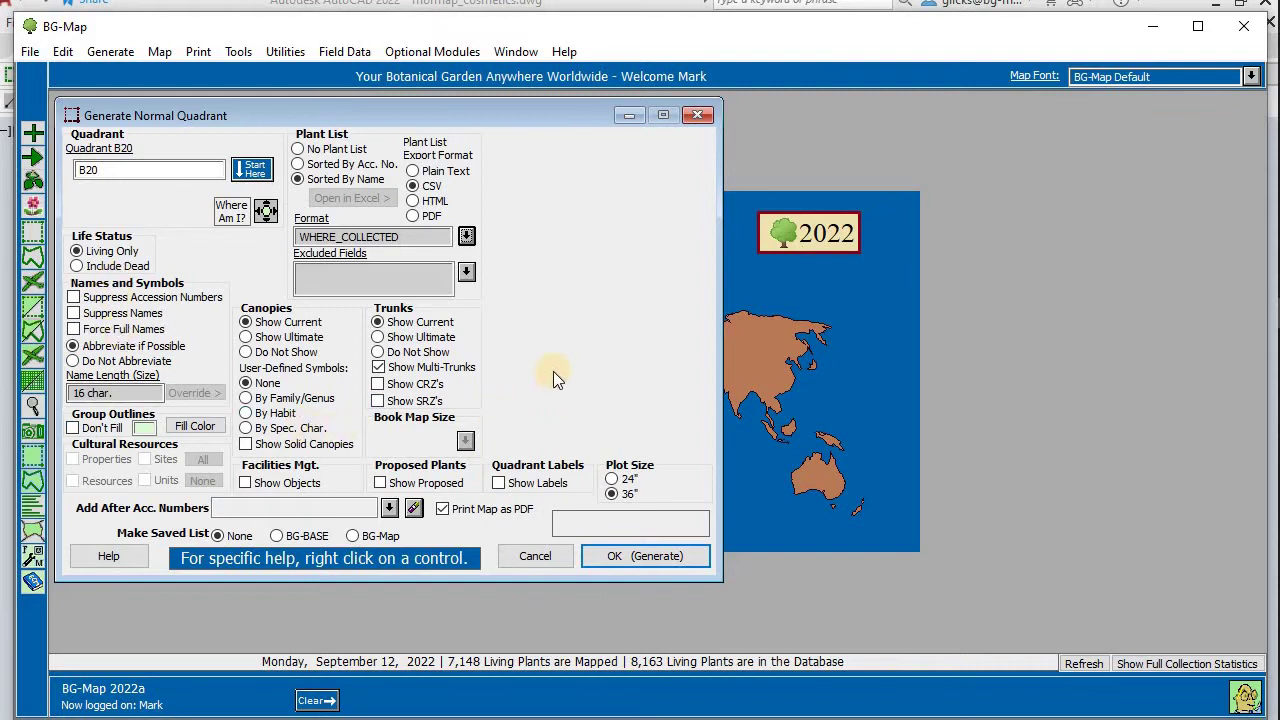
# Generate the quadrant and save its plant list as B20.csv, replacing the existing file
pyautogui.click(626, 565)
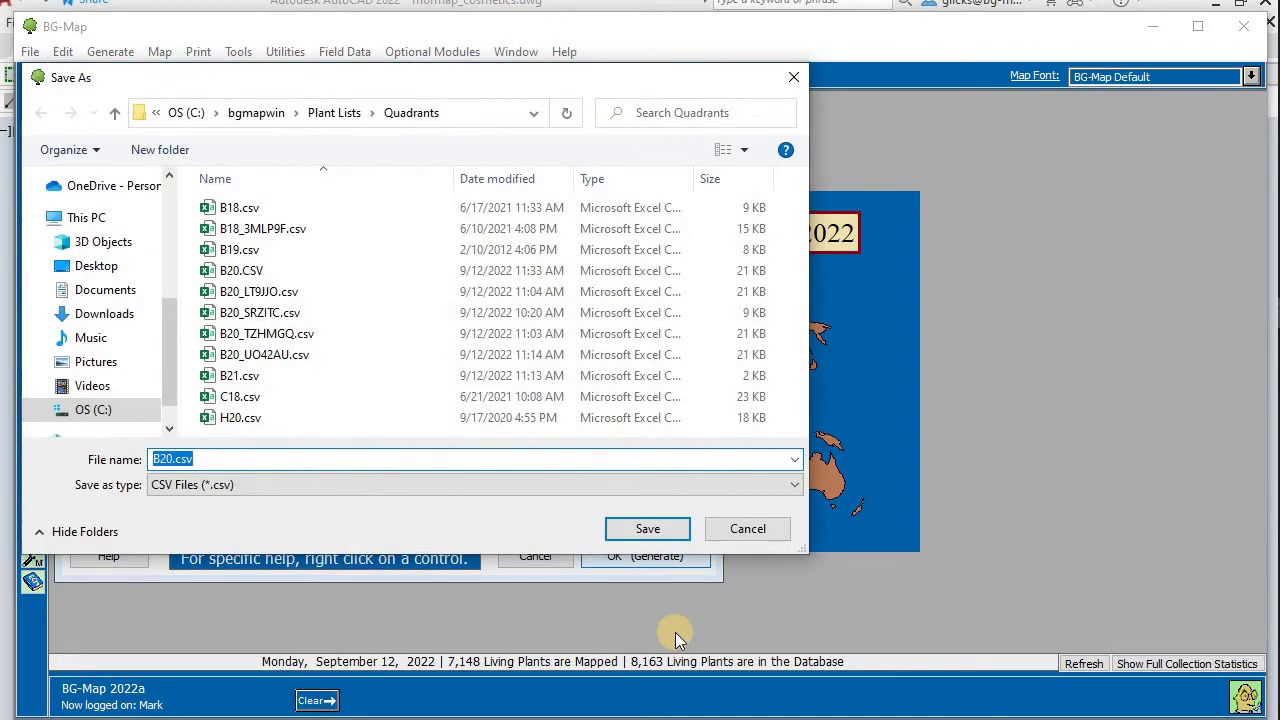
pyautogui.click(667, 529)
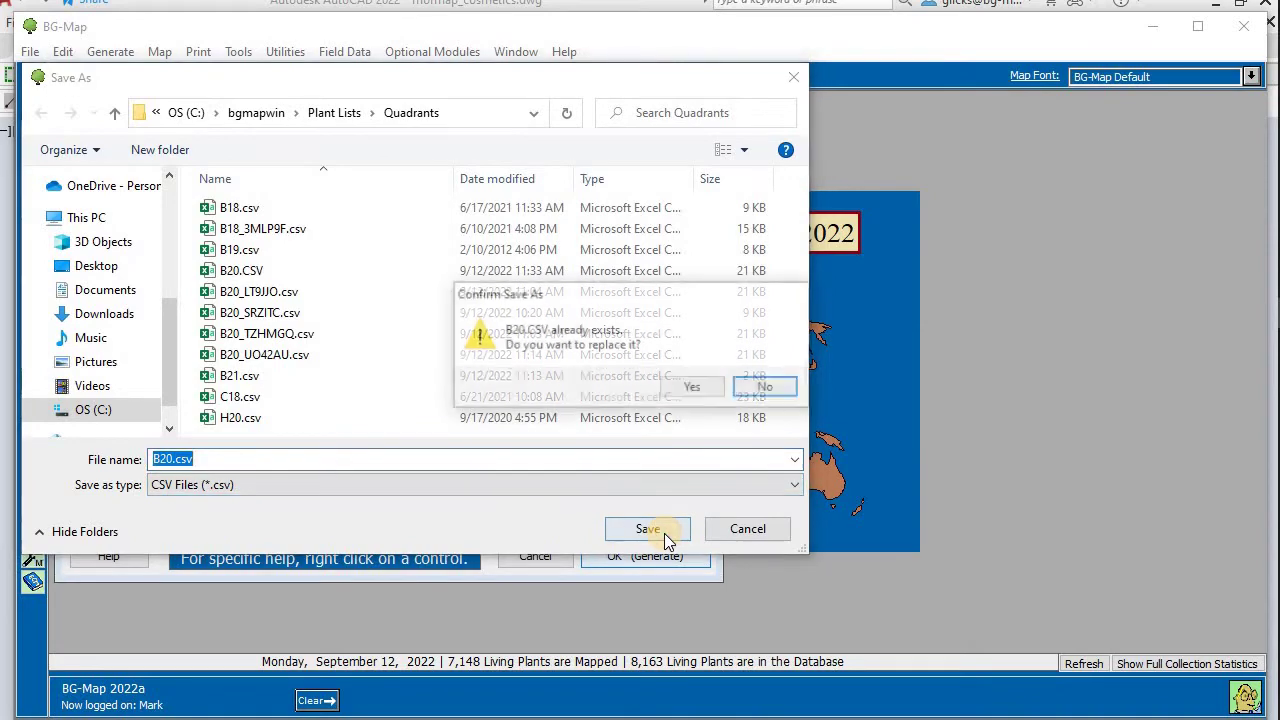
pyautogui.click(687, 392)
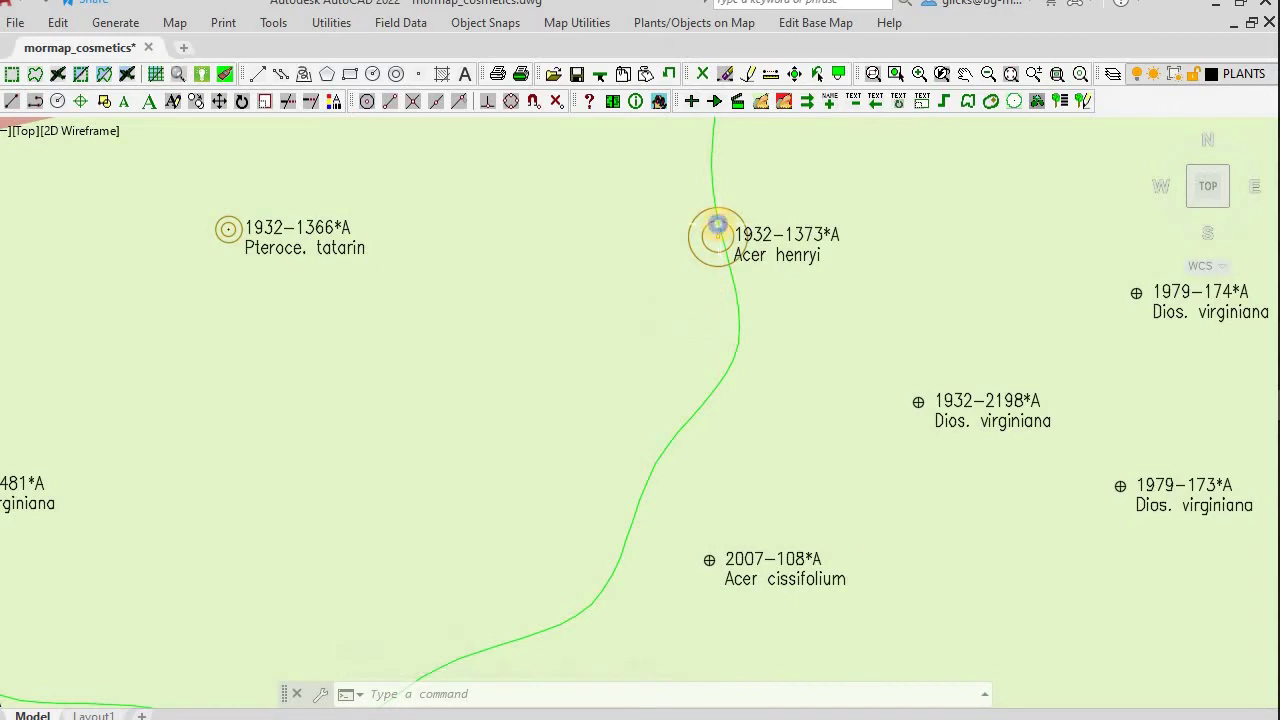
# List the collection details of the Acer henryi plant 1932-1373*A from the map, and close the listing
pyautogui.rightClick(717, 234)
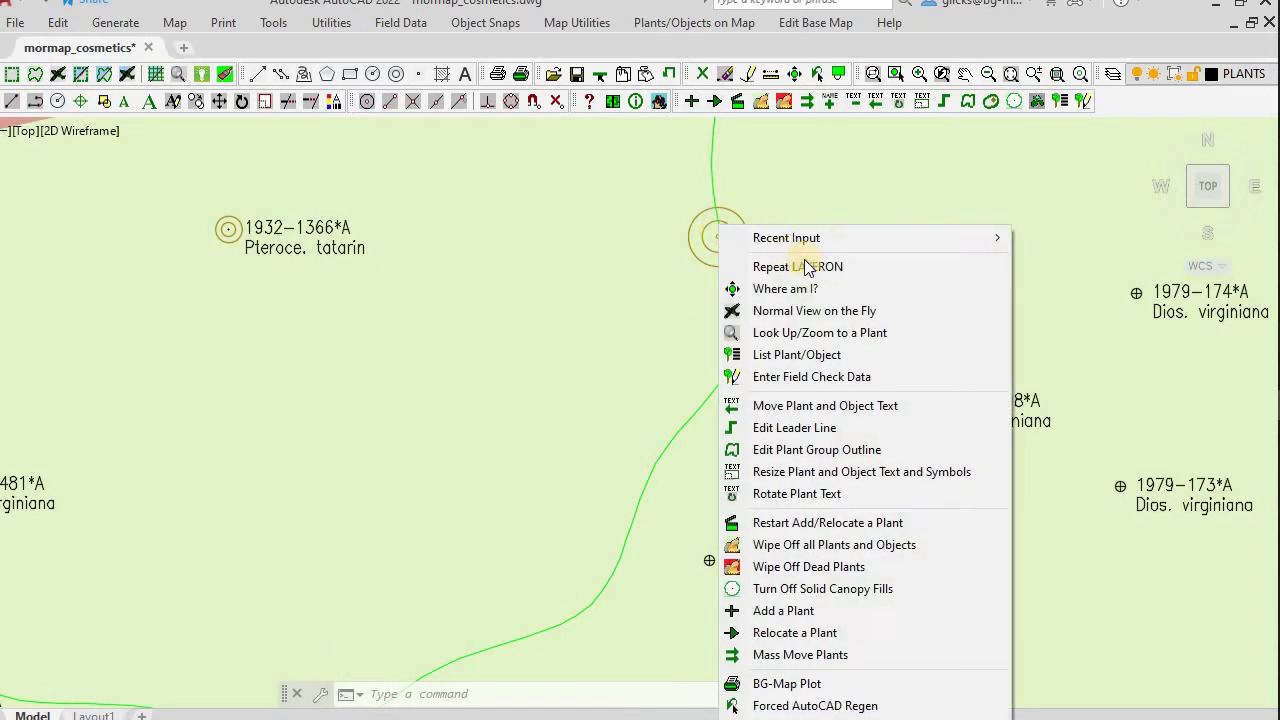
pyautogui.click(793, 356)
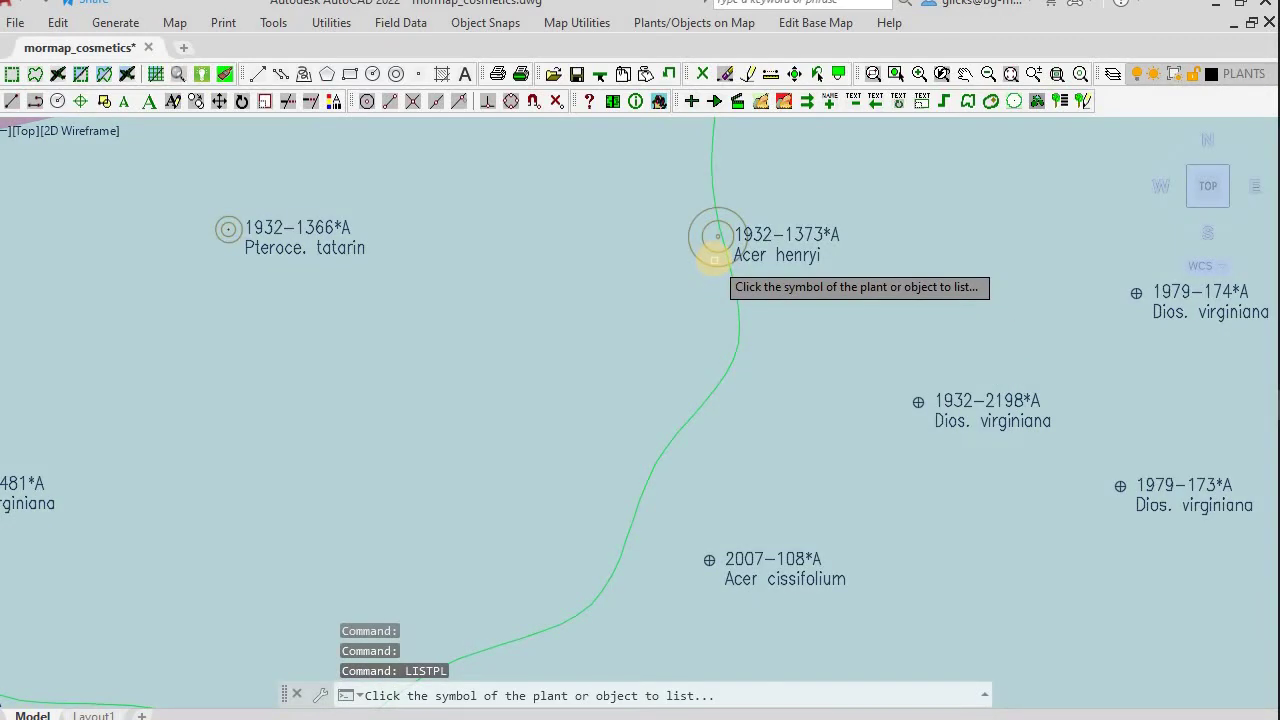
pyautogui.click(714, 257)
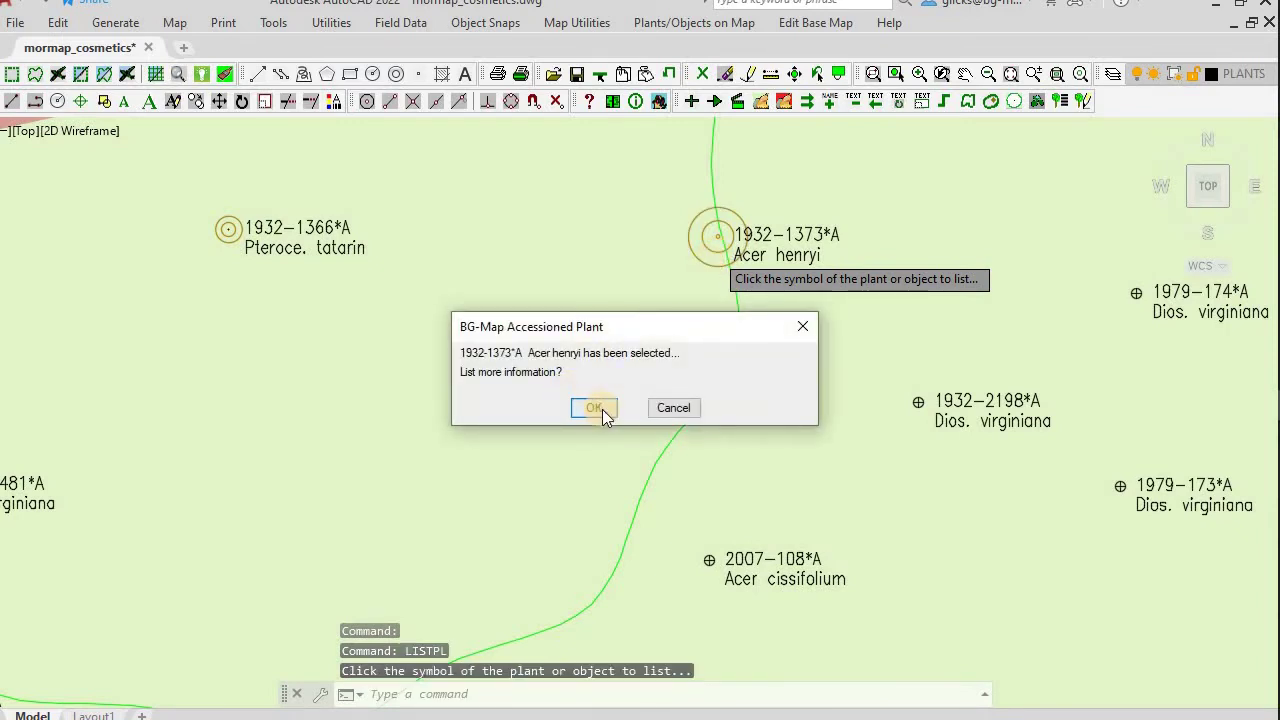
pyautogui.click(596, 408)
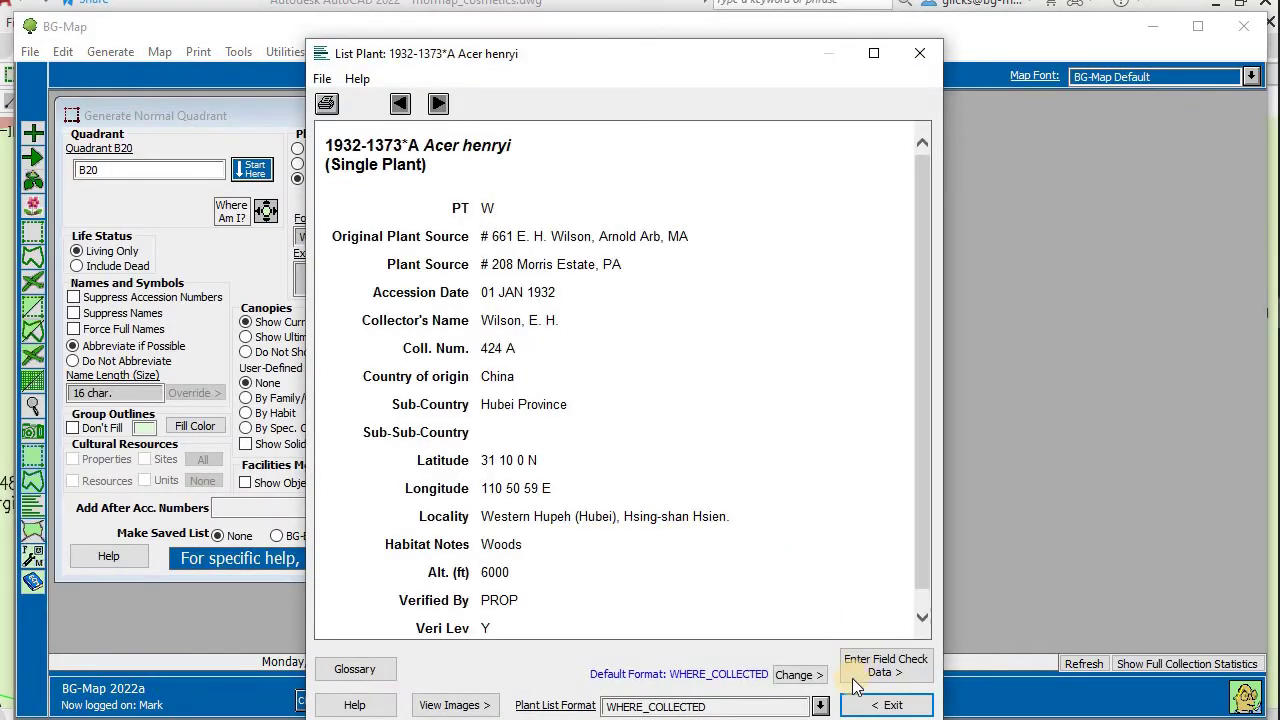
pyautogui.click(868, 708)
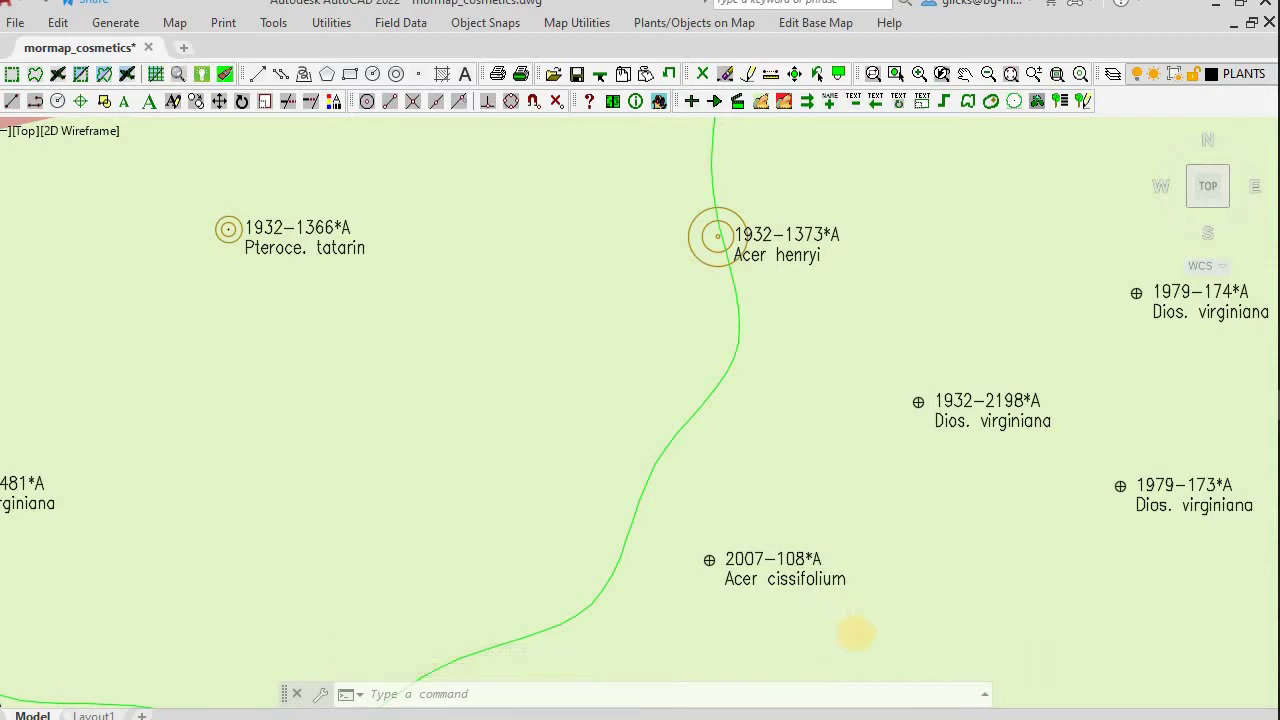
# Switch to Excel to examine the exported B20 plant list, select the whole sheet, and close the workbook
pyautogui.hotkey('alt', 'Tab')
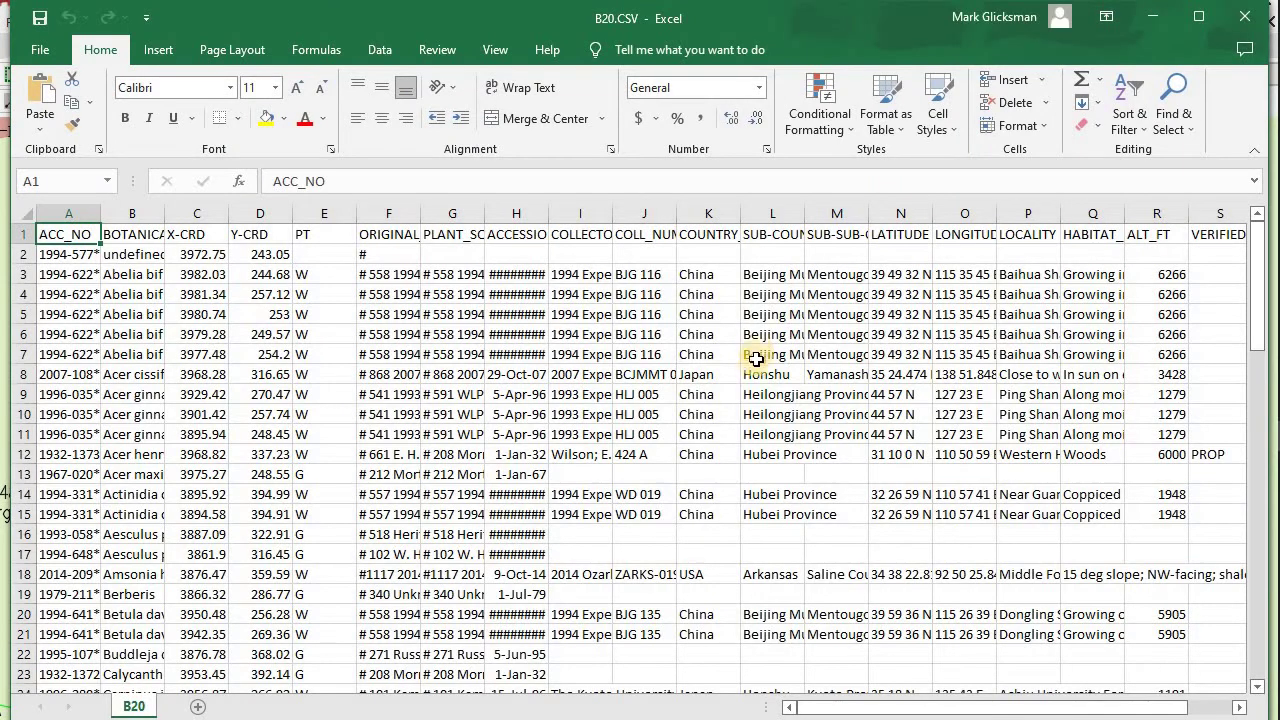
pyautogui.click(28, 213)
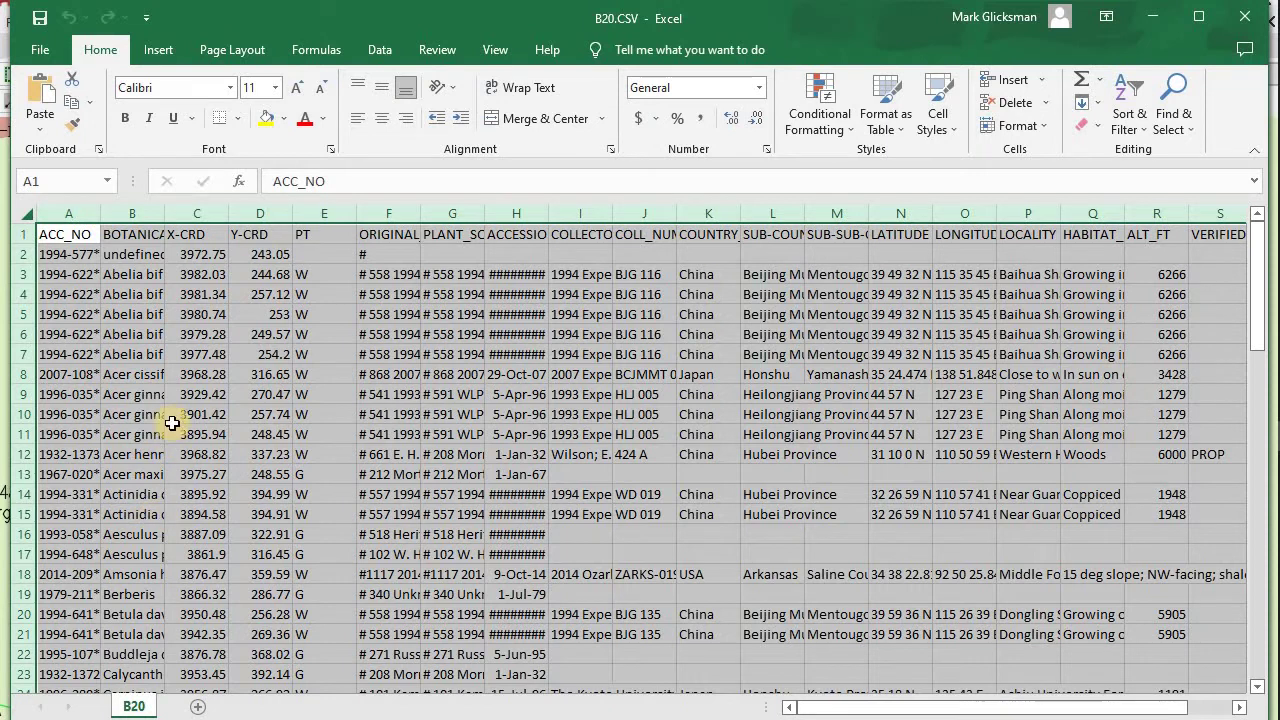
pyautogui.click(1244, 16)
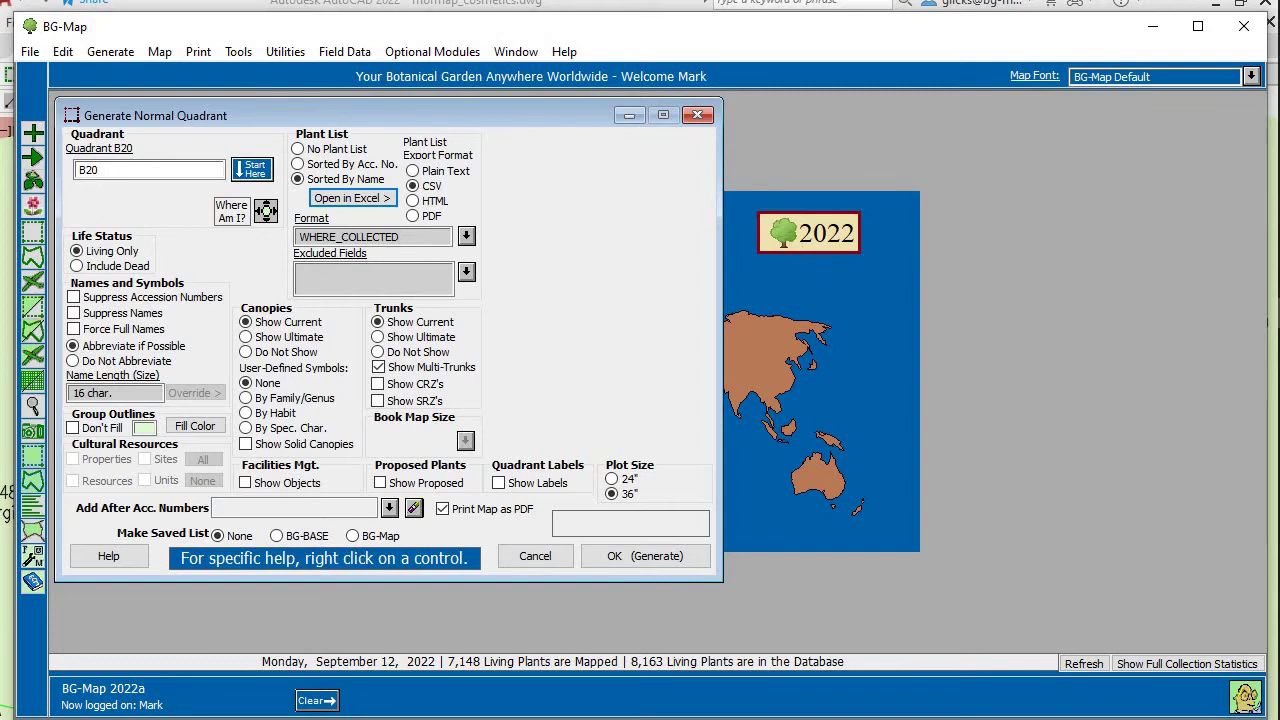
# Start a custom quadrant map for quadrant B20 with two plant groups
pyautogui.click(33, 310)
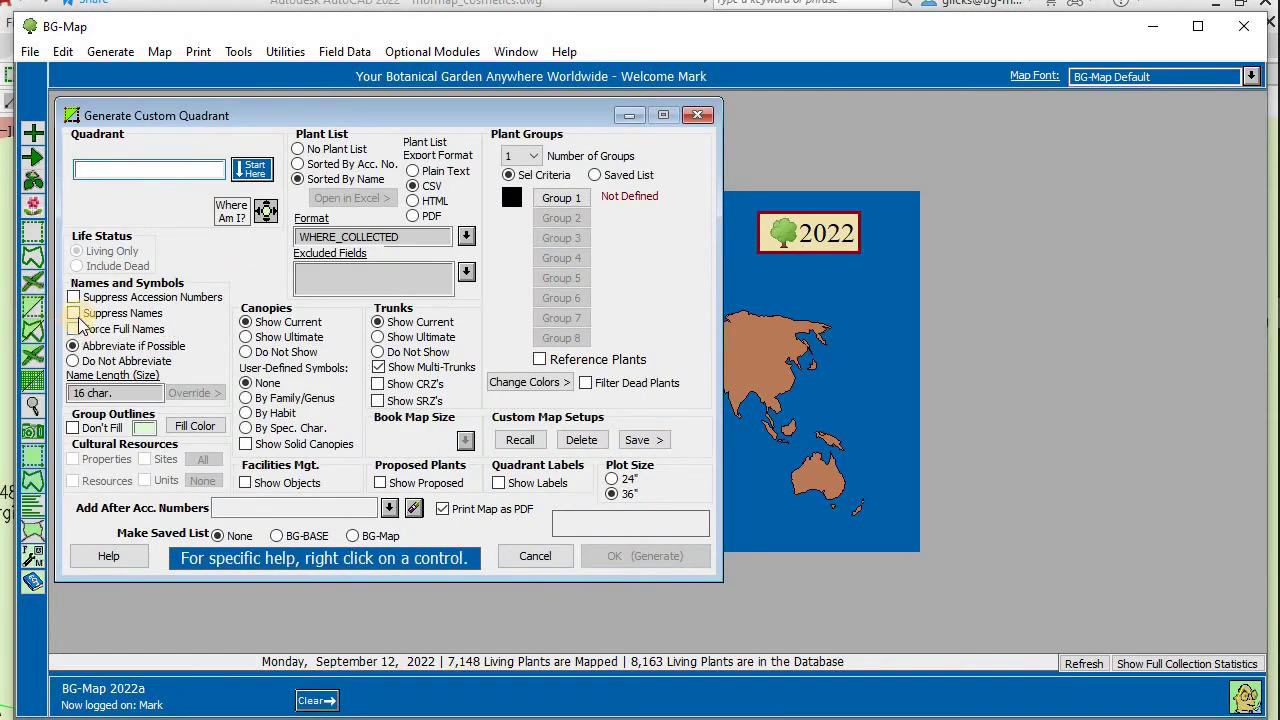
pyautogui.click(254, 176)
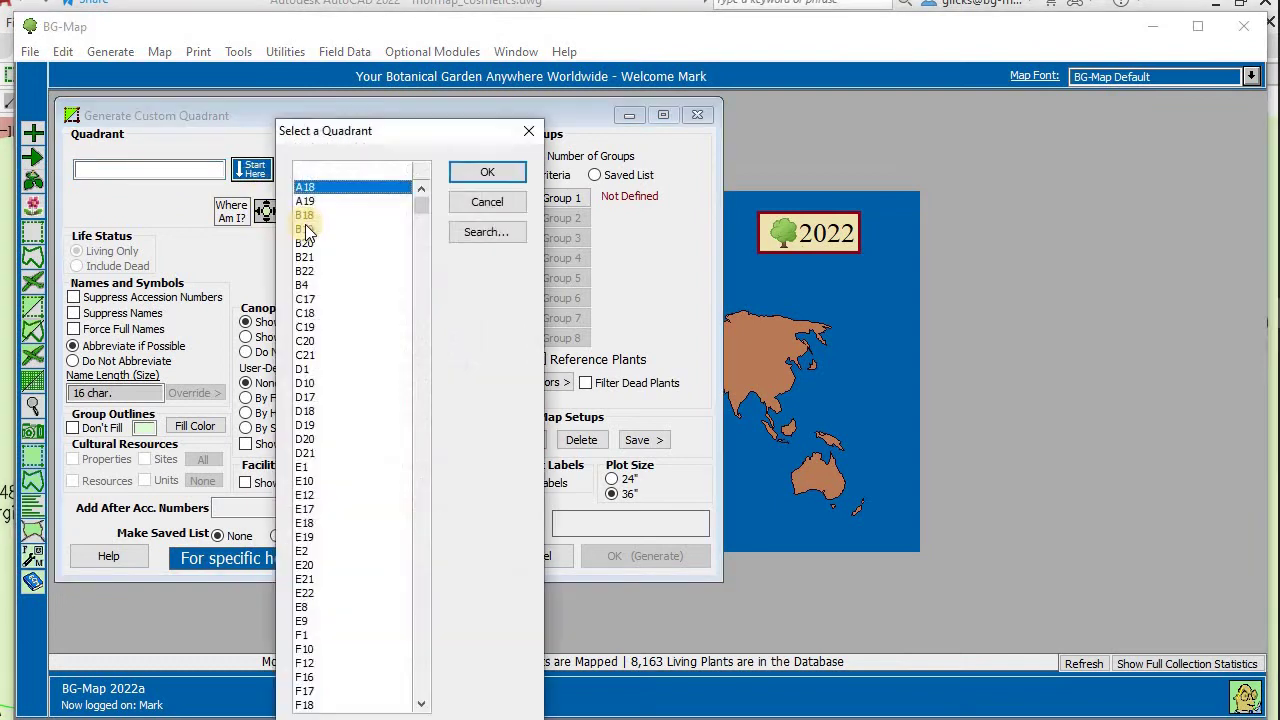
pyautogui.doubleClick(300, 247)
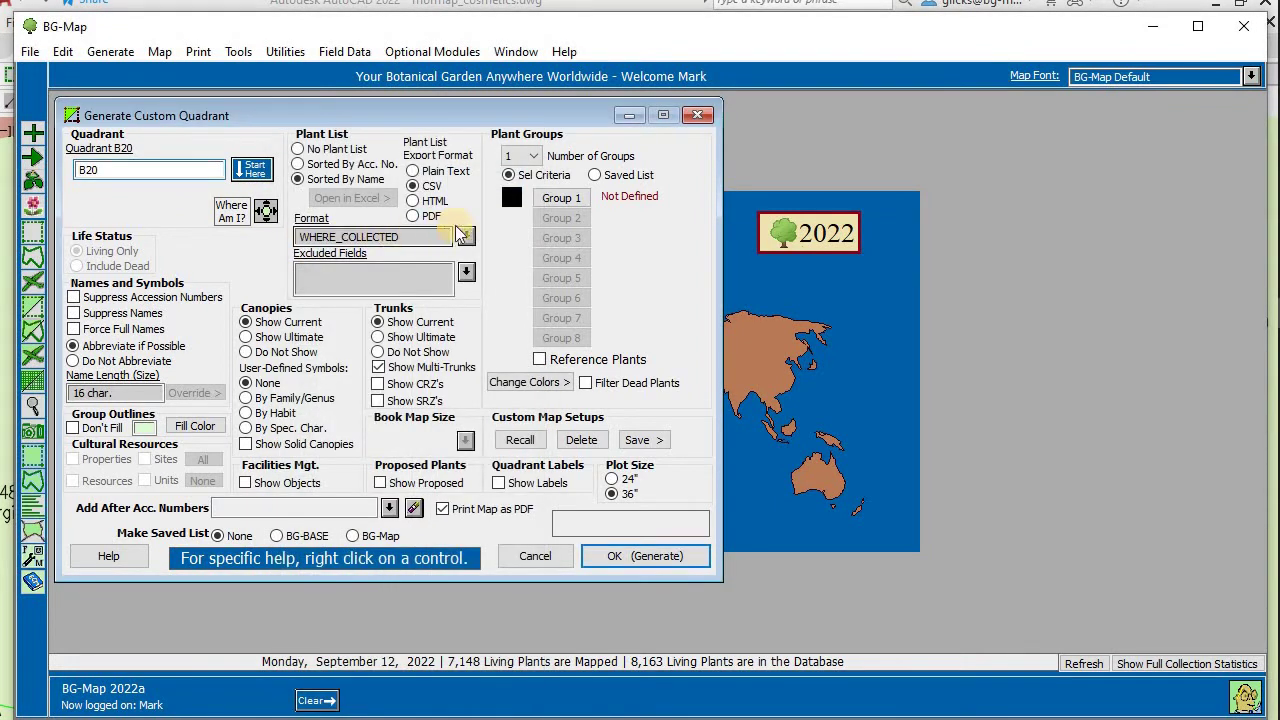
pyautogui.click(536, 156)
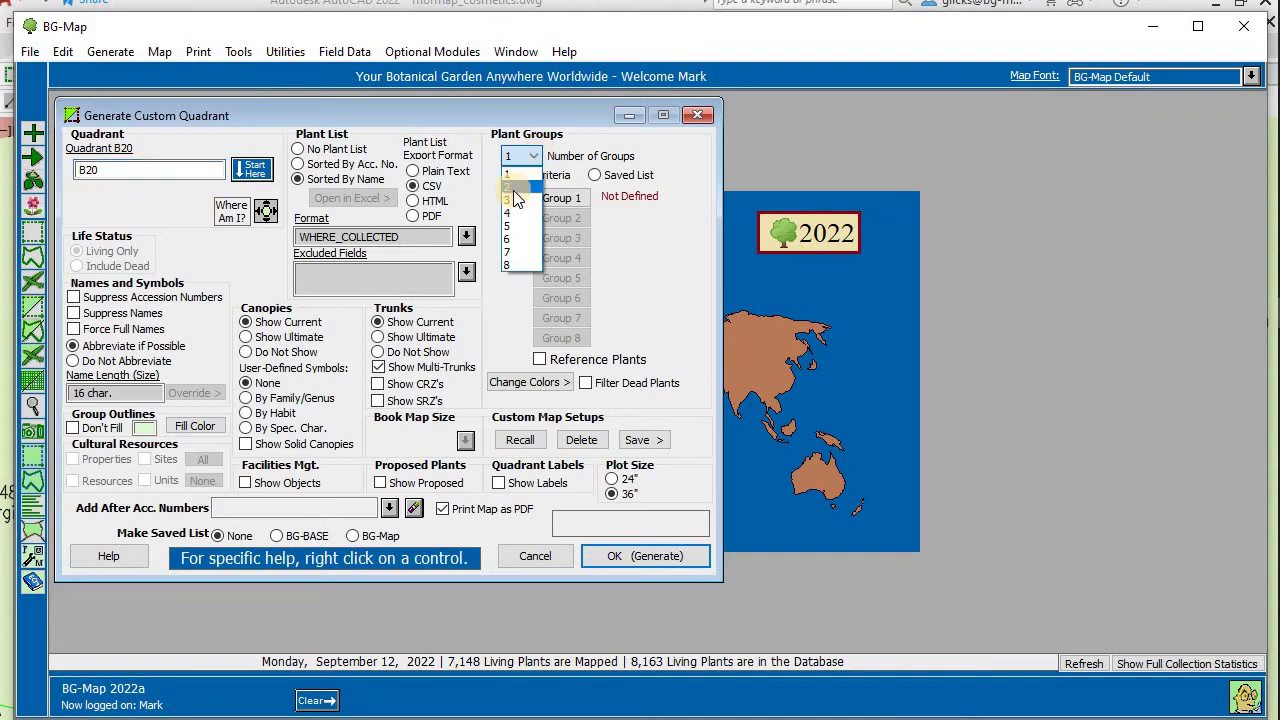
pyautogui.click(513, 190)
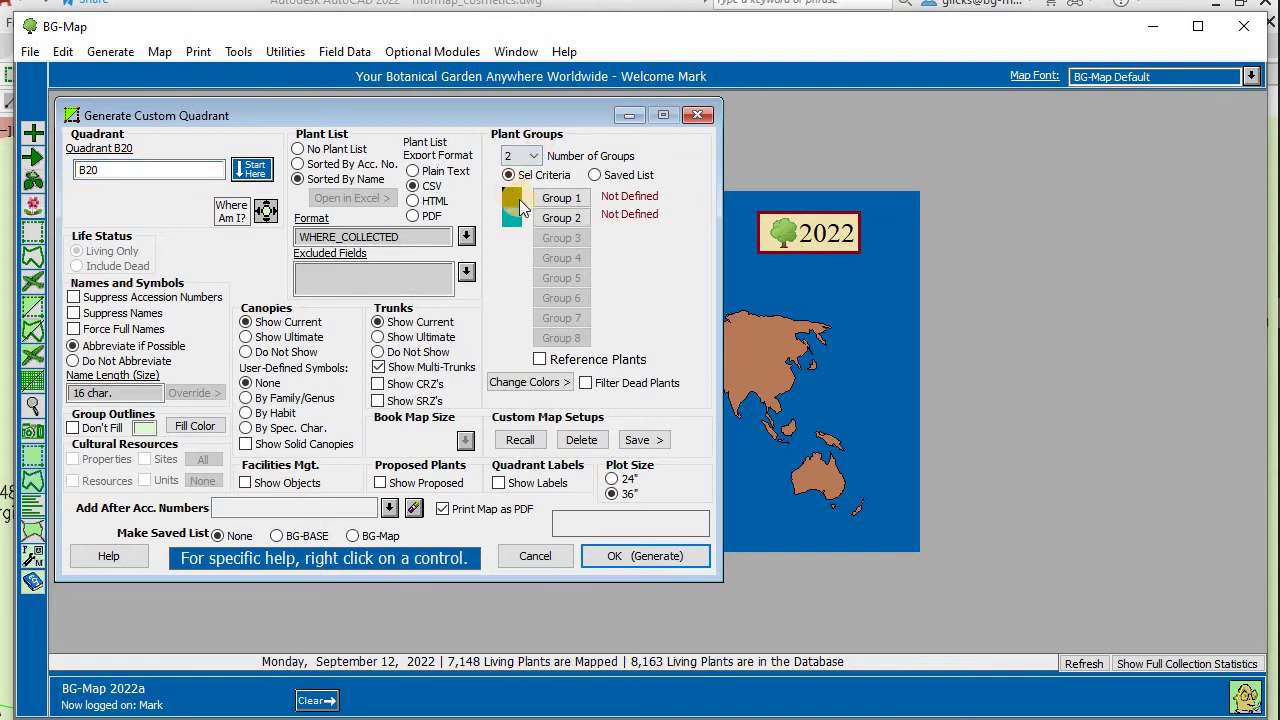
# Define plant group 1 by the provenance type W, Wild Collected Origin
pyautogui.click(571, 218)
pyautogui.click(567, 203)
pyautogui.click(560, 198)
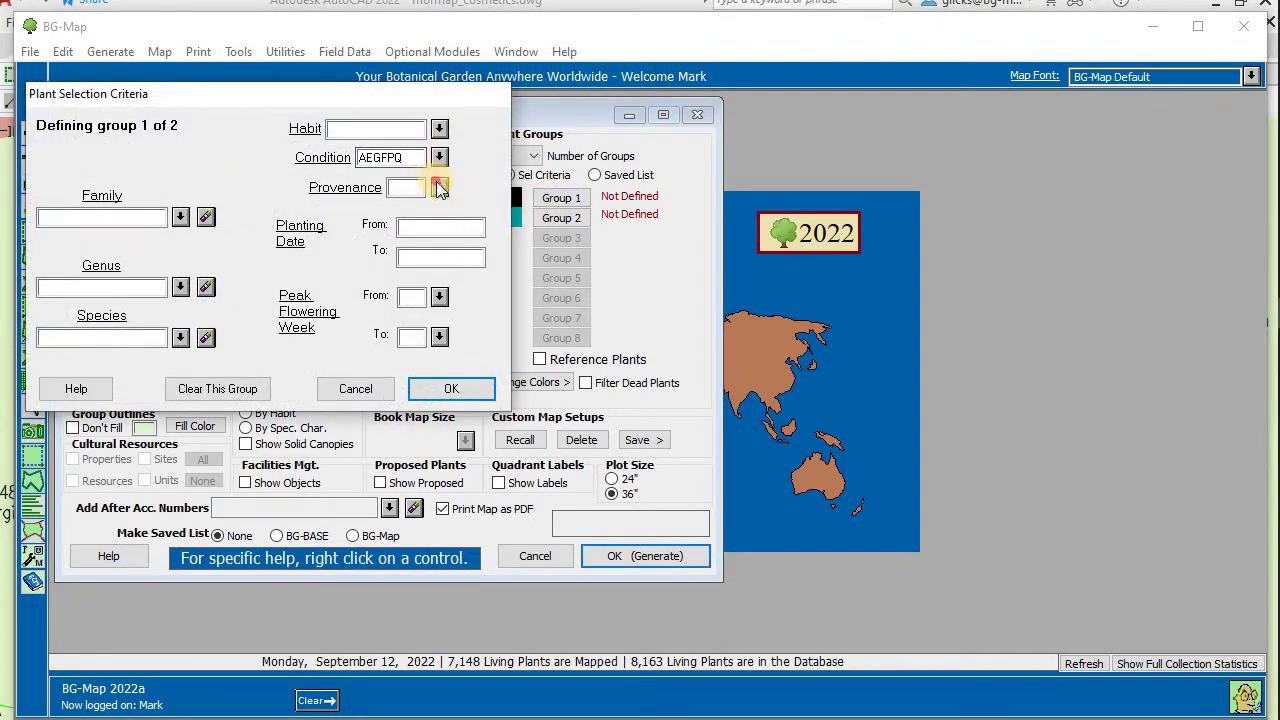
pyautogui.click(439, 190)
pyautogui.doubleClick(508, 268)
pyautogui.click(451, 389)
# Define plant group 2 by the provenance type G, Garden Origin
pyautogui.click(560, 218)
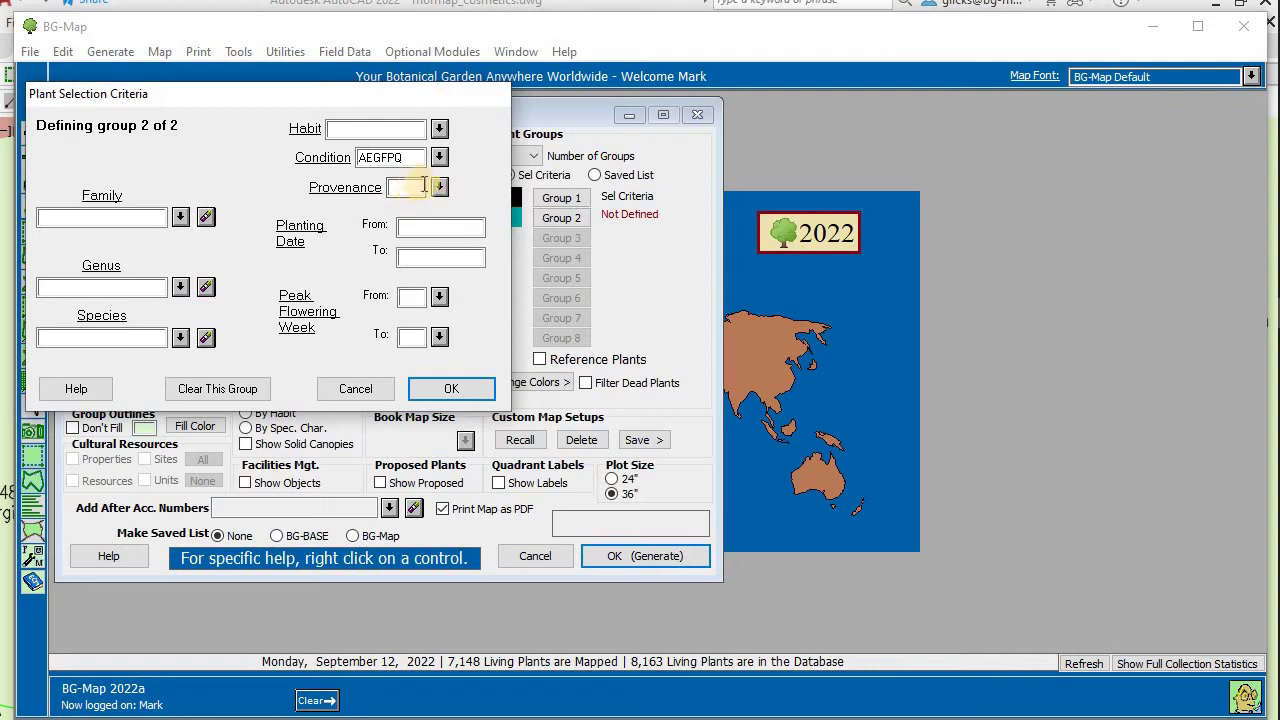
pyautogui.click(439, 188)
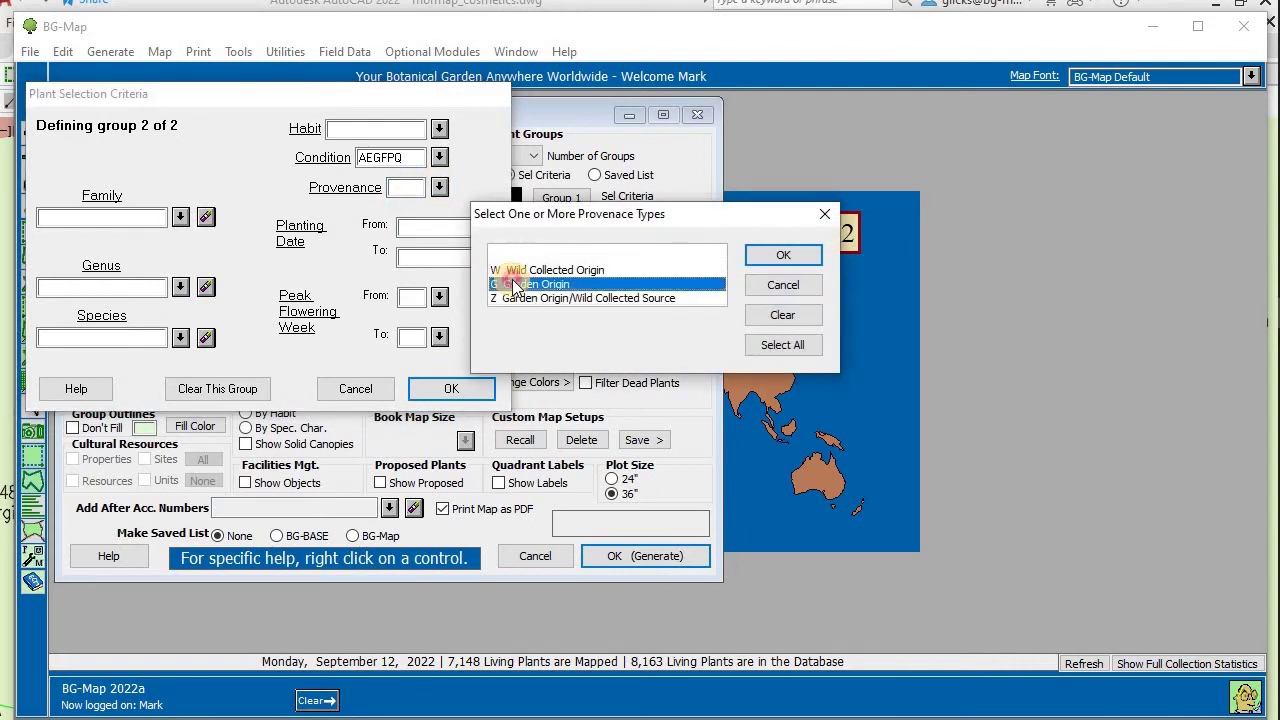
pyautogui.doubleClick(512, 281)
pyautogui.click(460, 398)
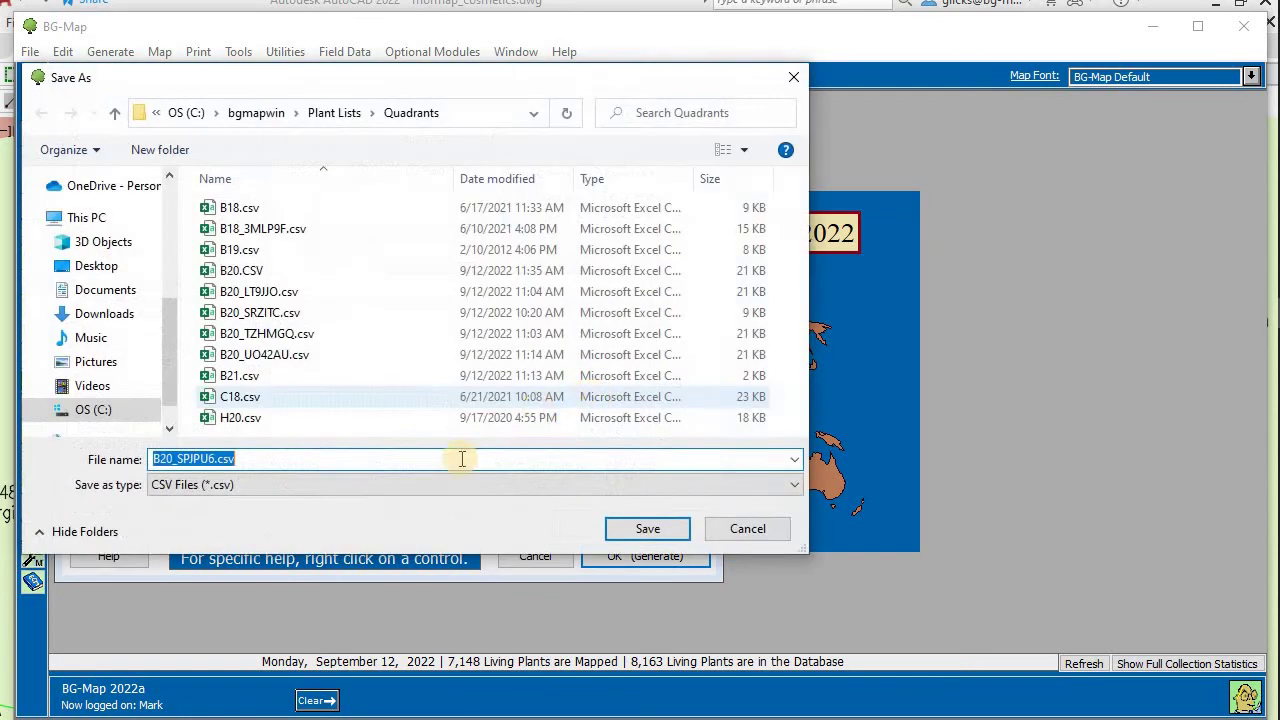
# Save the custom quadrant's plant list as B20_SPJPU6.csv and inspect the colour-coded plants around Acer henryi on the generated map
pyautogui.click(650, 534)
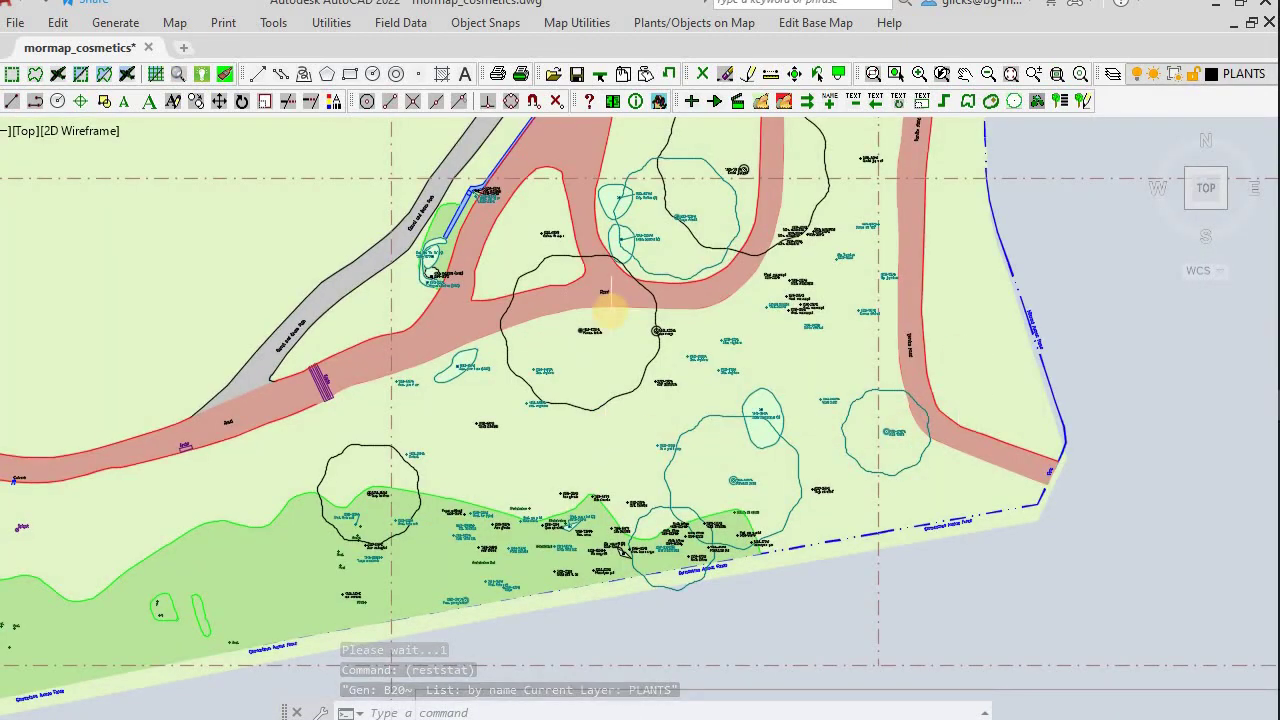
pyautogui.scroll(6, 609, 310)
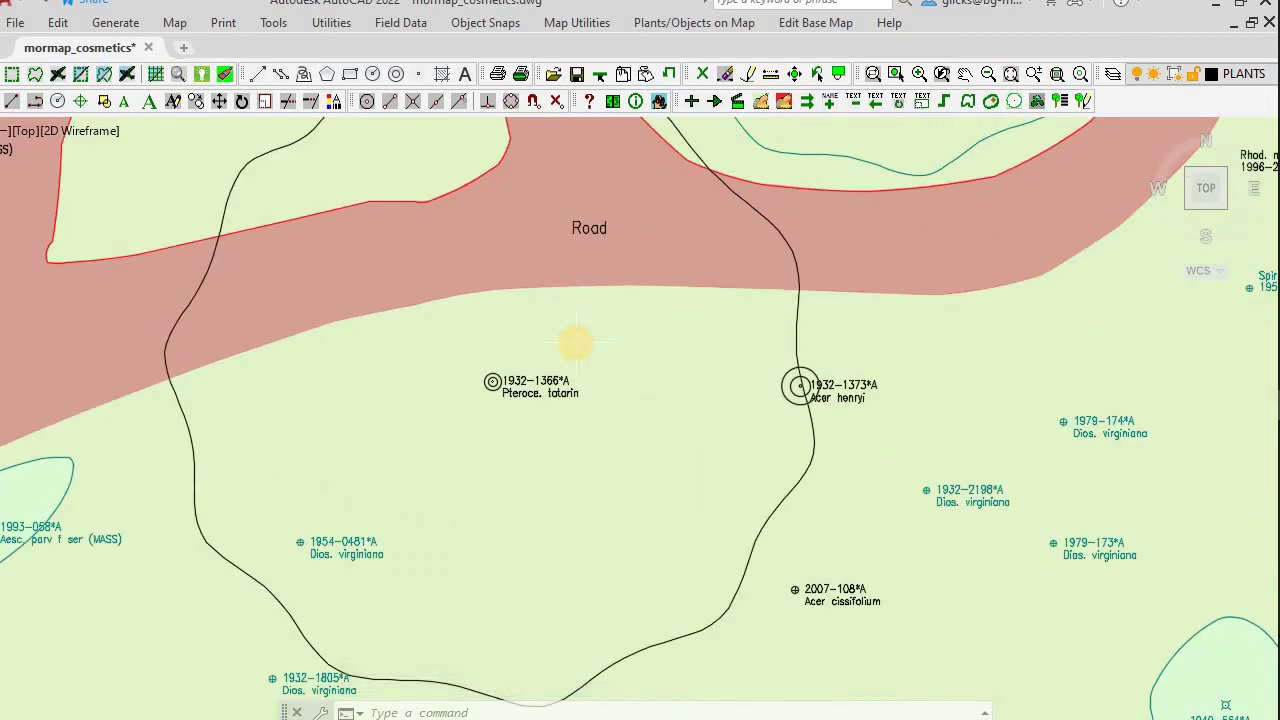